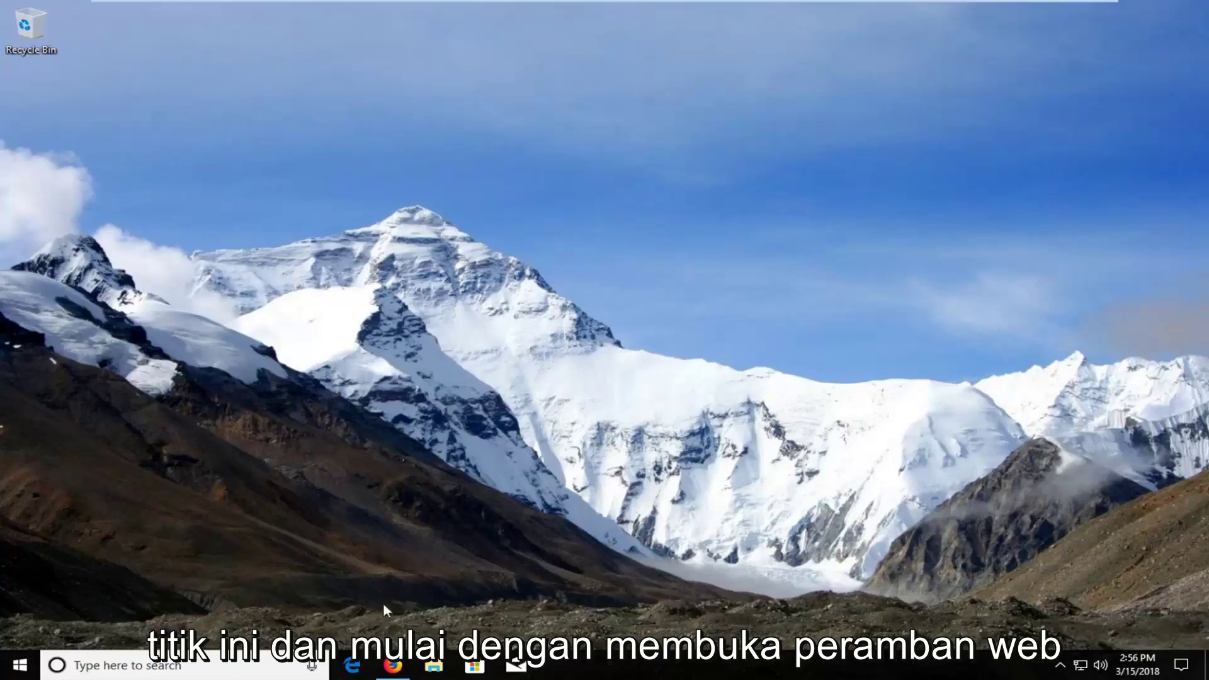
In Firefox, search Google for 'google chrome'.
{"action": "left_click", "coordinate": [393, 665]}
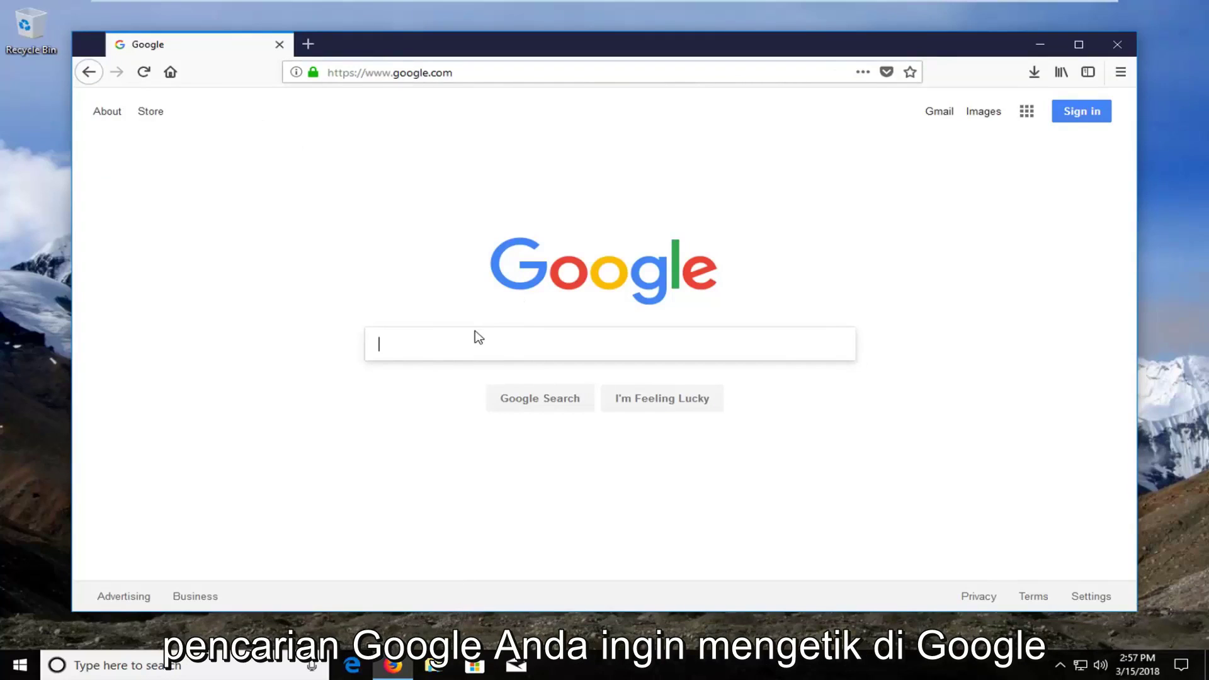
{"action": "type", "text": "google "}
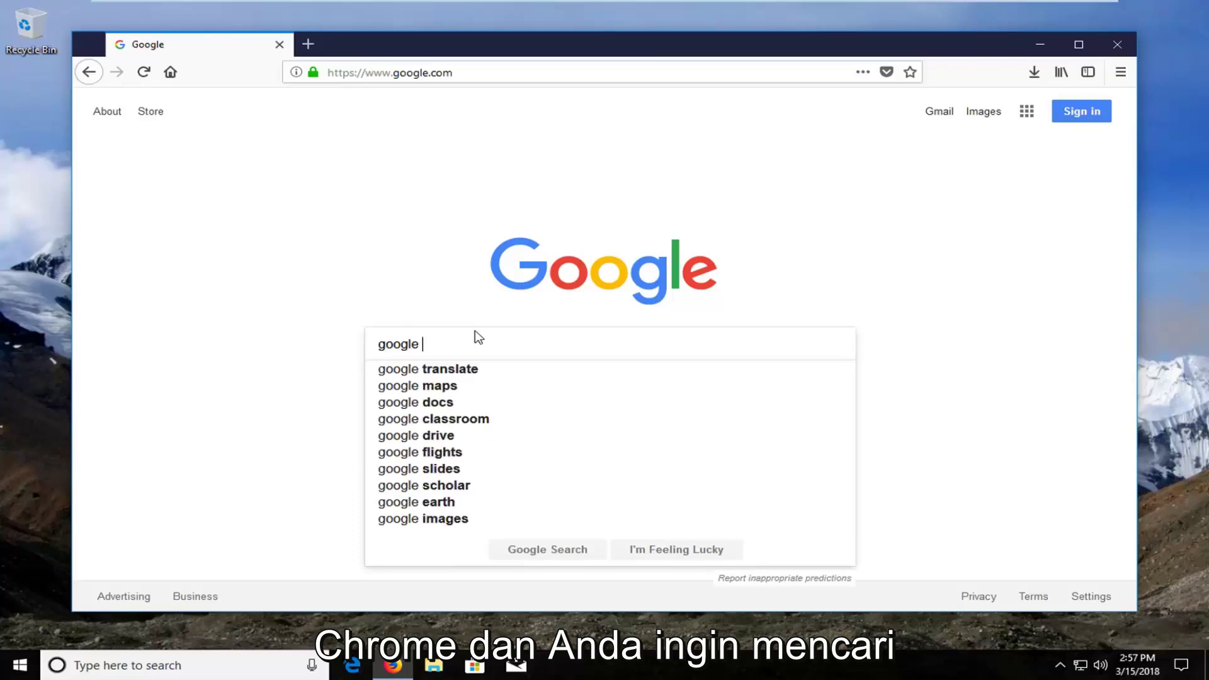
{"action": "type", "text": "chrome"}
{"action": "key", "text": "Return"}
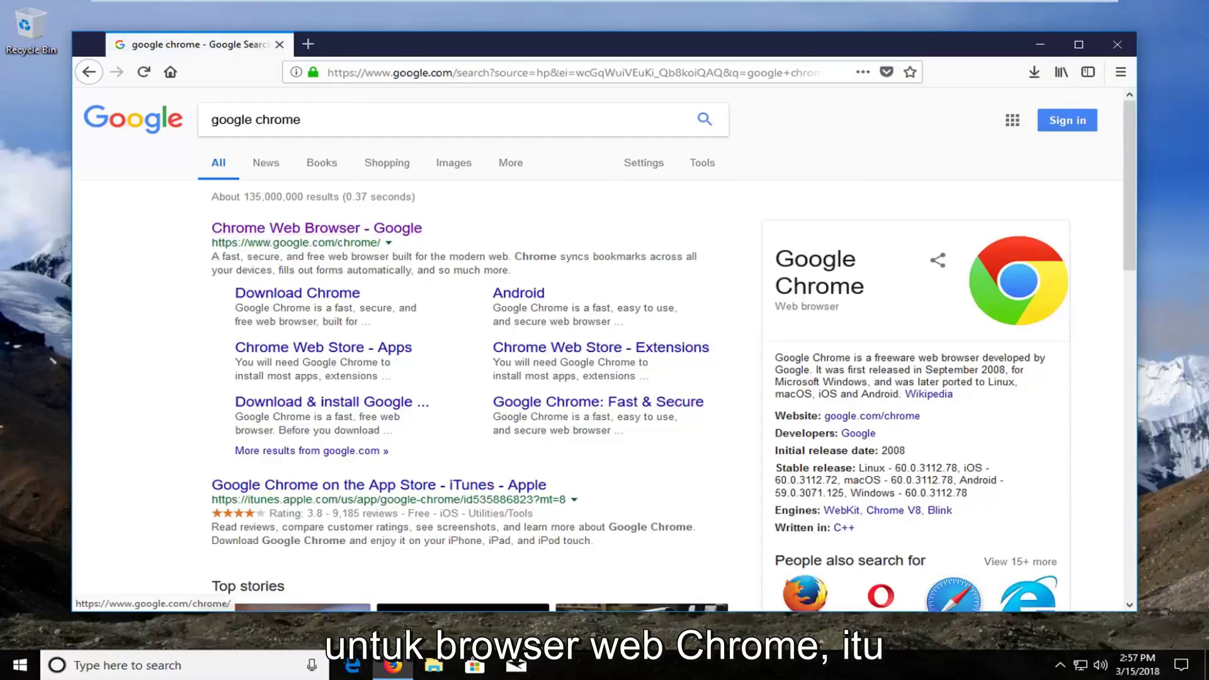
From the Chrome Web Browser page, accept the terms and save the Windows Chrome installer.
{"action": "left_click", "coordinate": [311, 230]}
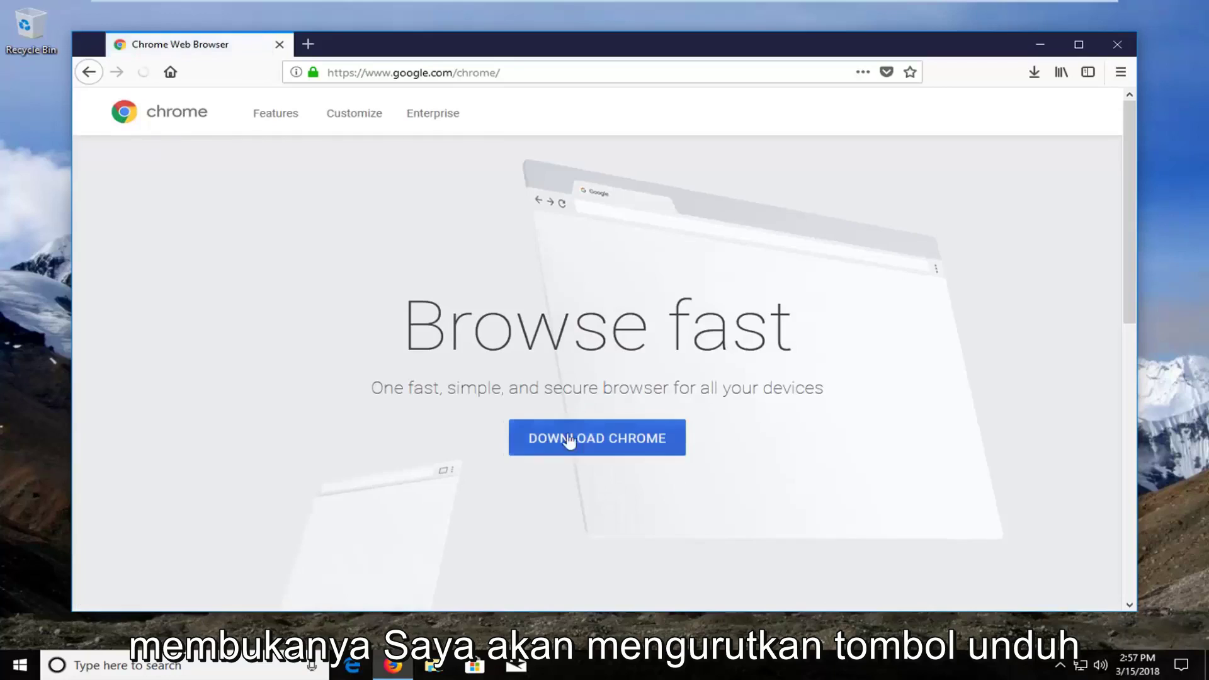
{"action": "left_click", "coordinate": [594, 443]}
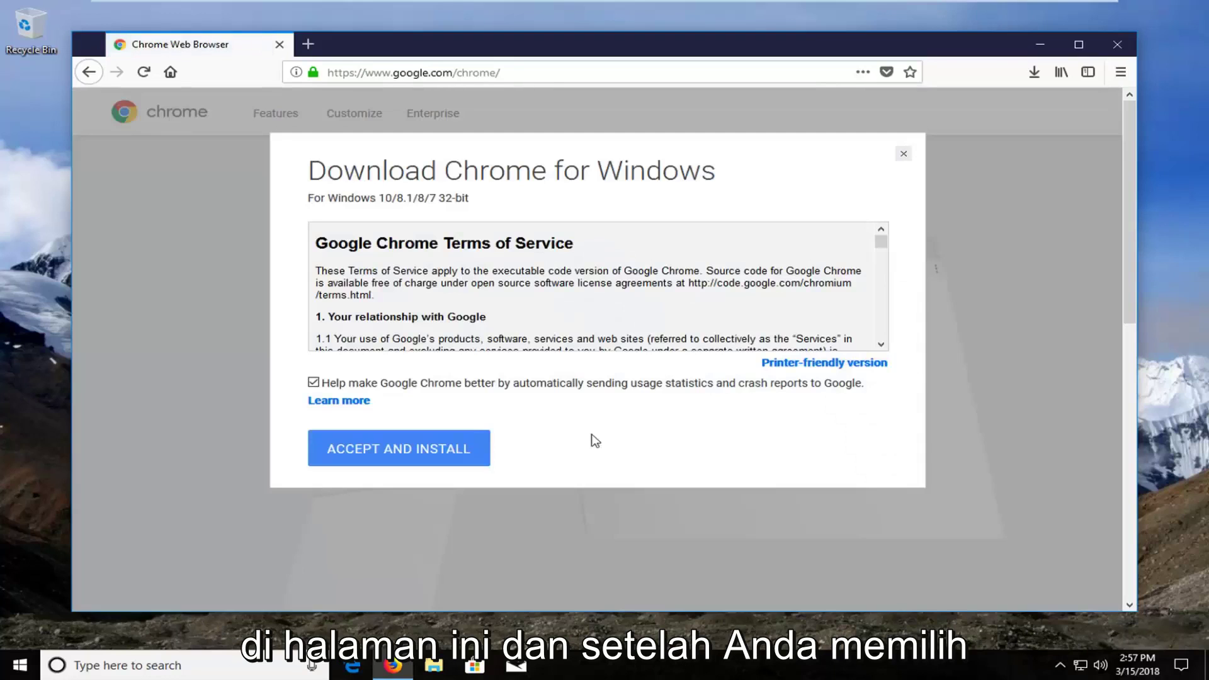
{"action": "scroll", "coordinate": [529, 302], "scroll_direction": "down", "scroll_amount": 3}
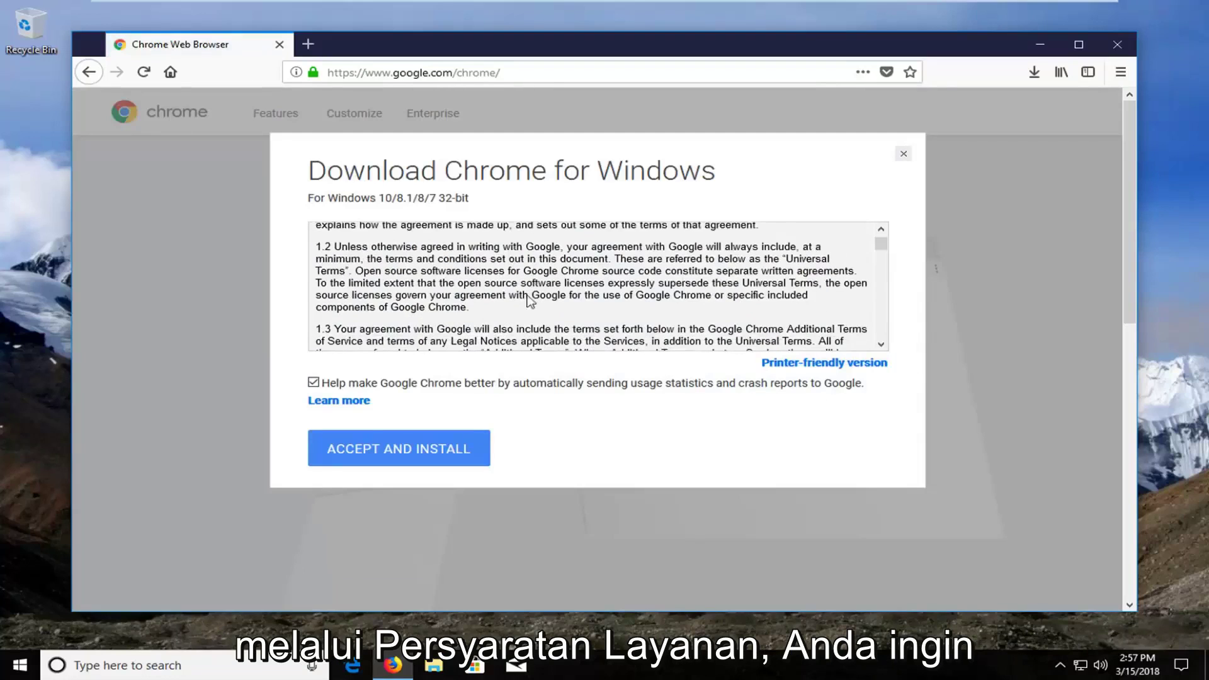
{"action": "scroll", "coordinate": [529, 301], "scroll_direction": "down", "scroll_amount": 1}
{"action": "left_click", "coordinate": [382, 459]}
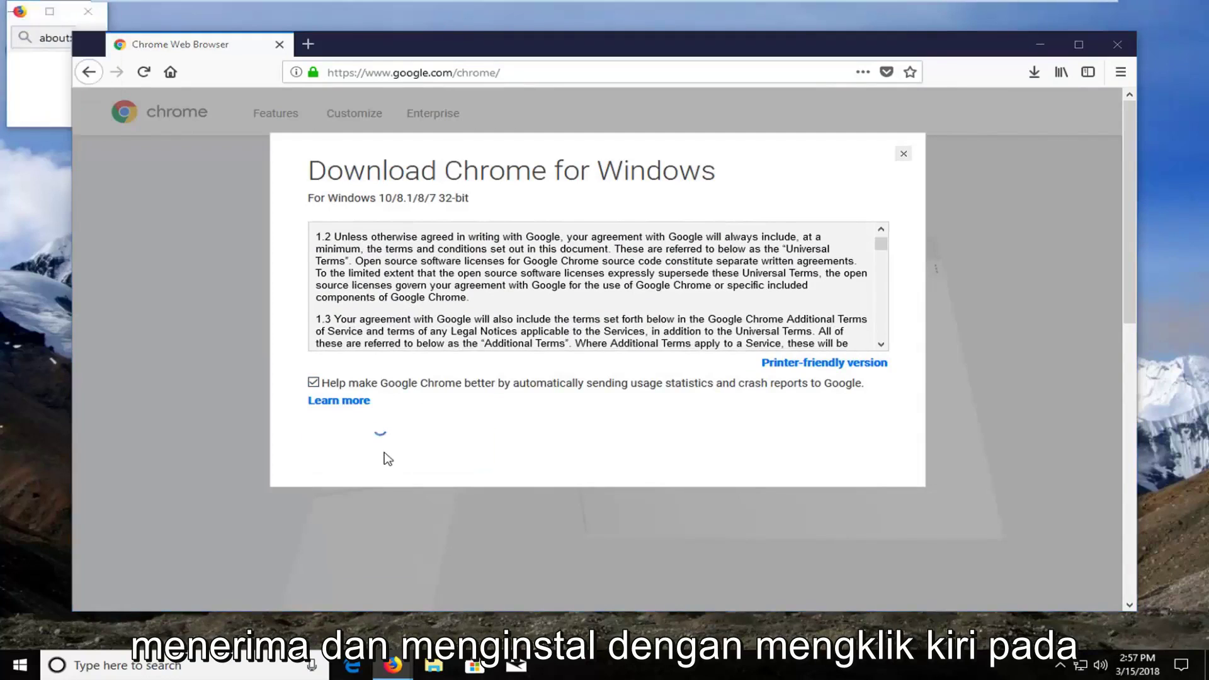
{"action": "left_click", "coordinate": [668, 376]}
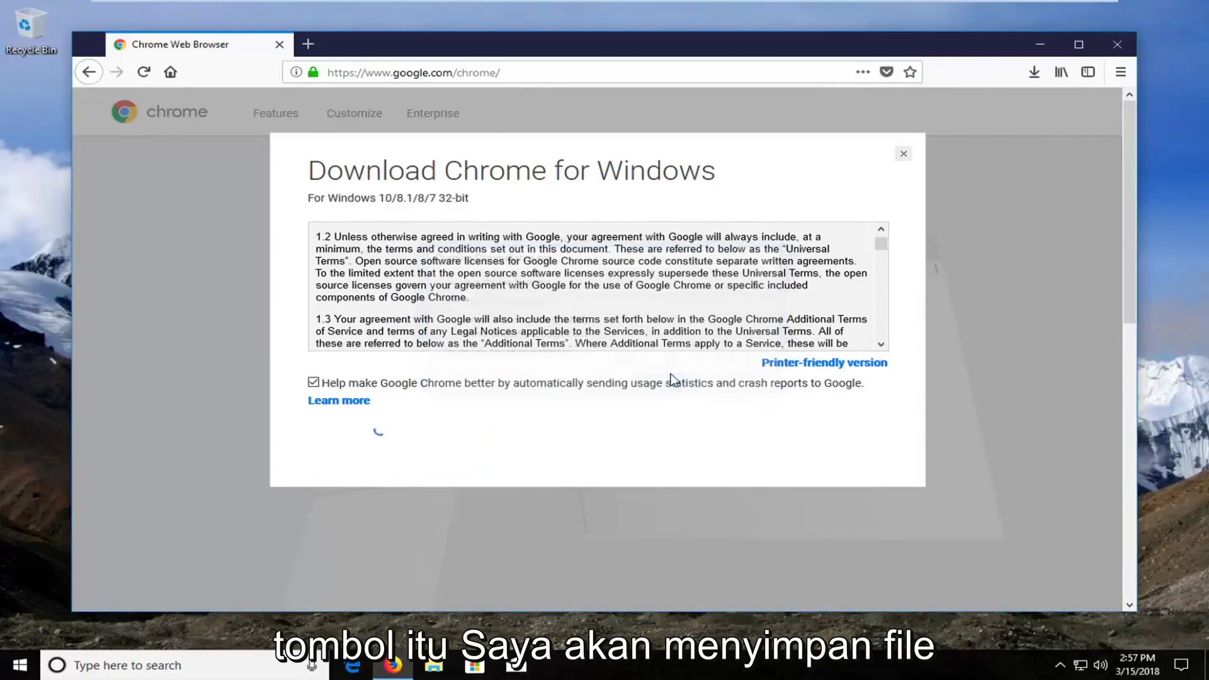
Run ChromeSetup(3).exe from the downloads list, then minimize Firefox.
{"action": "left_click", "coordinate": [1035, 74]}
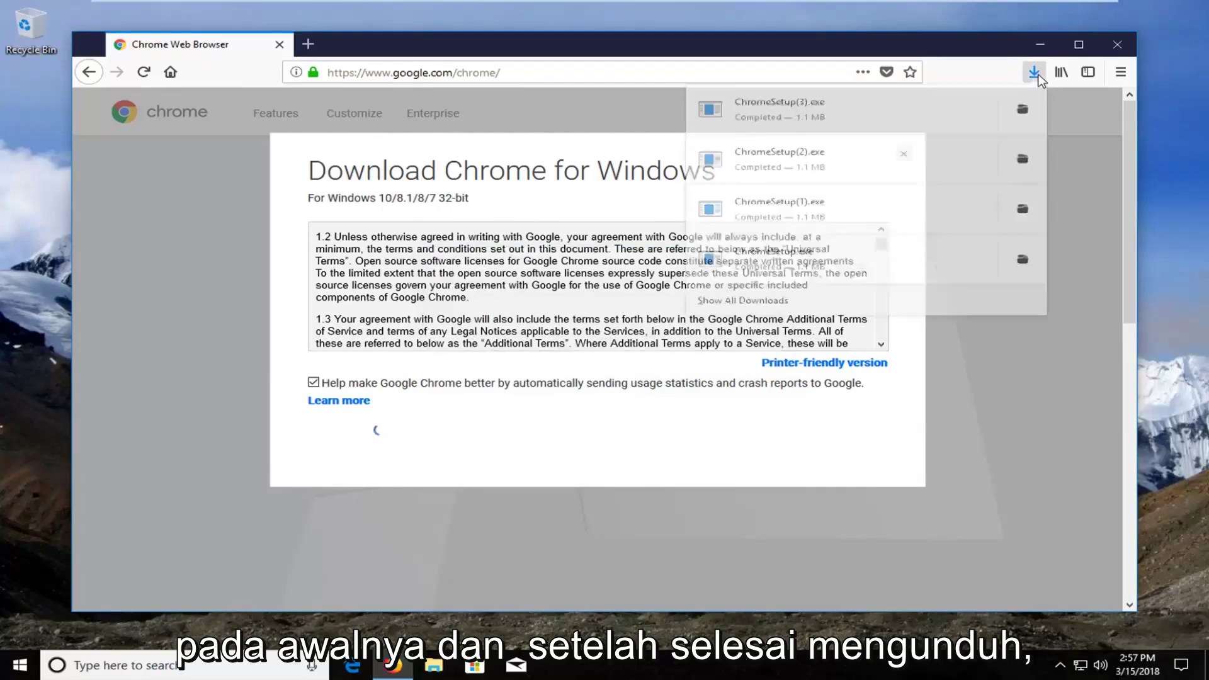
{"action": "left_click", "coordinate": [841, 112]}
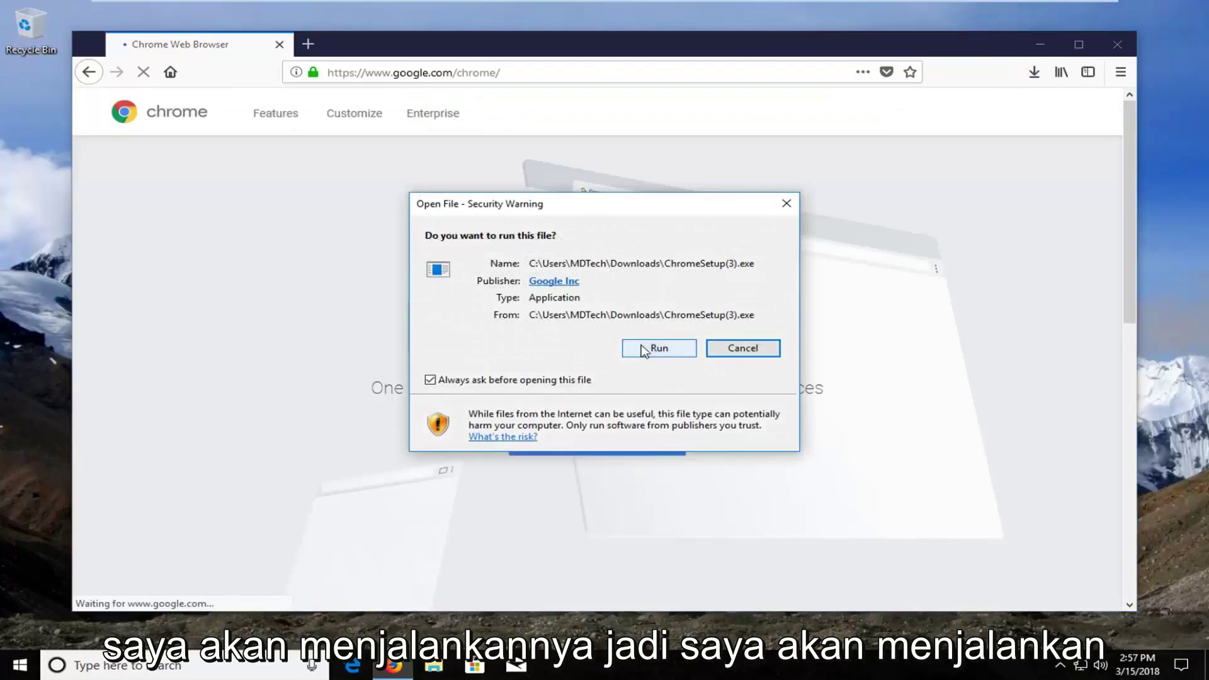
{"action": "left_click", "coordinate": [650, 348]}
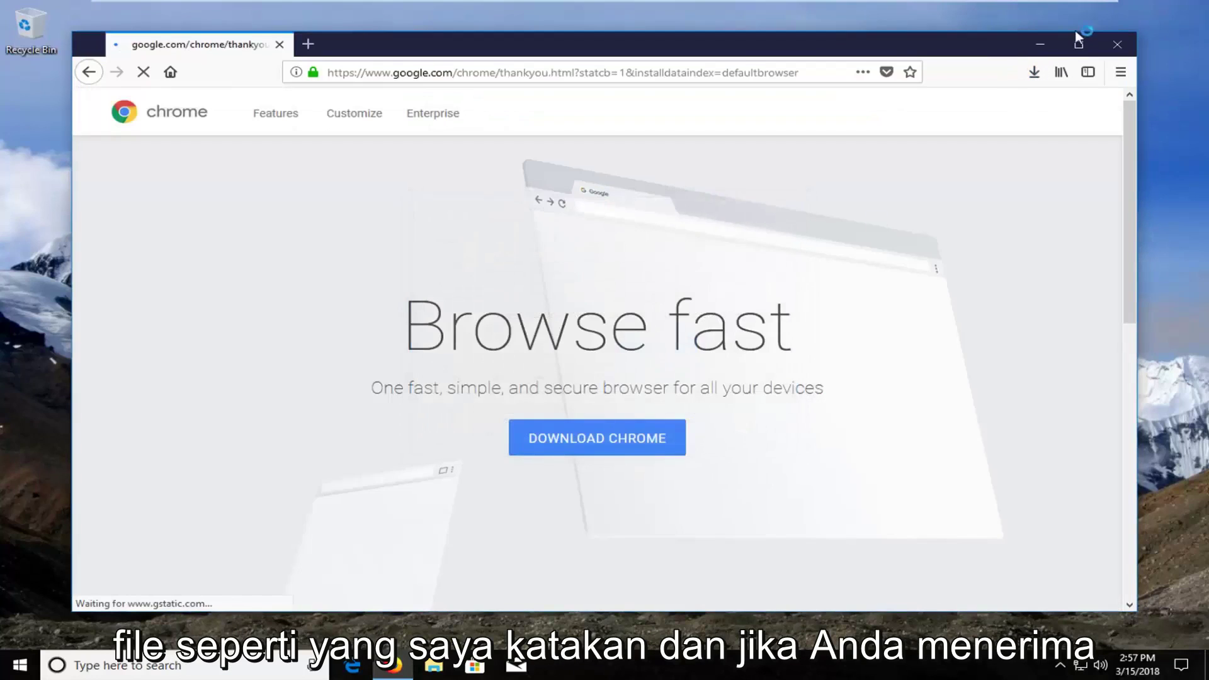
{"action": "left_click", "coordinate": [1041, 45]}
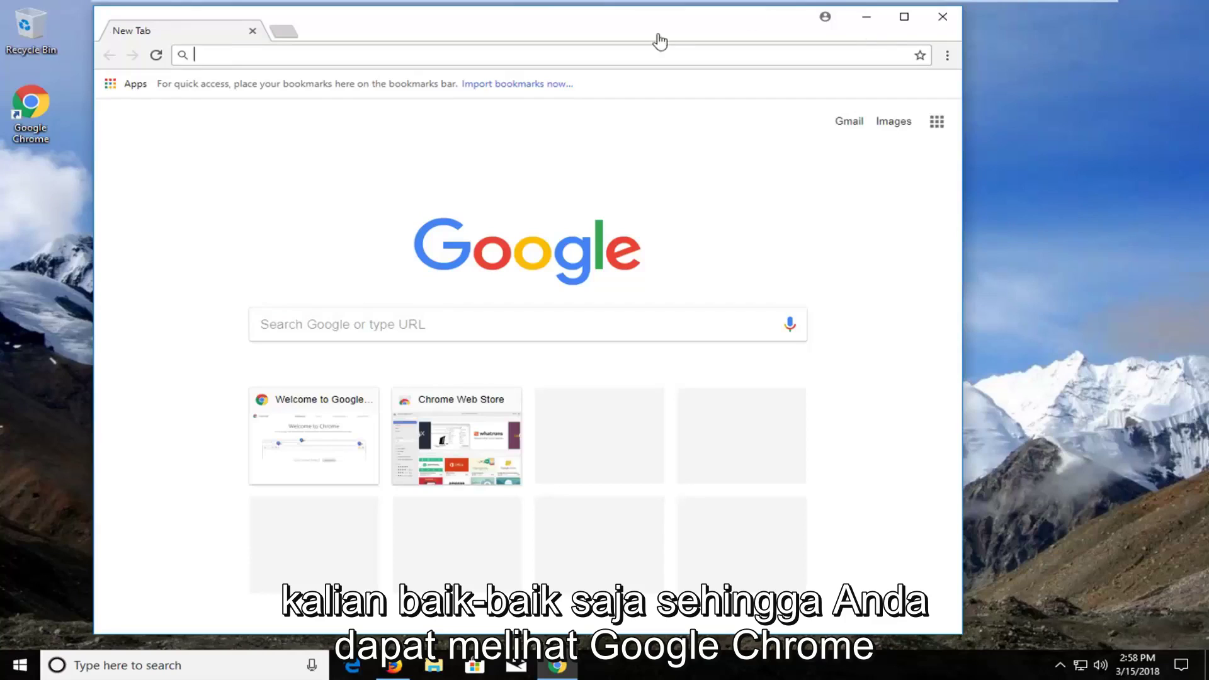
Shift the Chrome New Tab window slightly right and down.
{"action": "left_click_drag", "start_coordinate": [652, 36], "coordinate": [720, 43]}
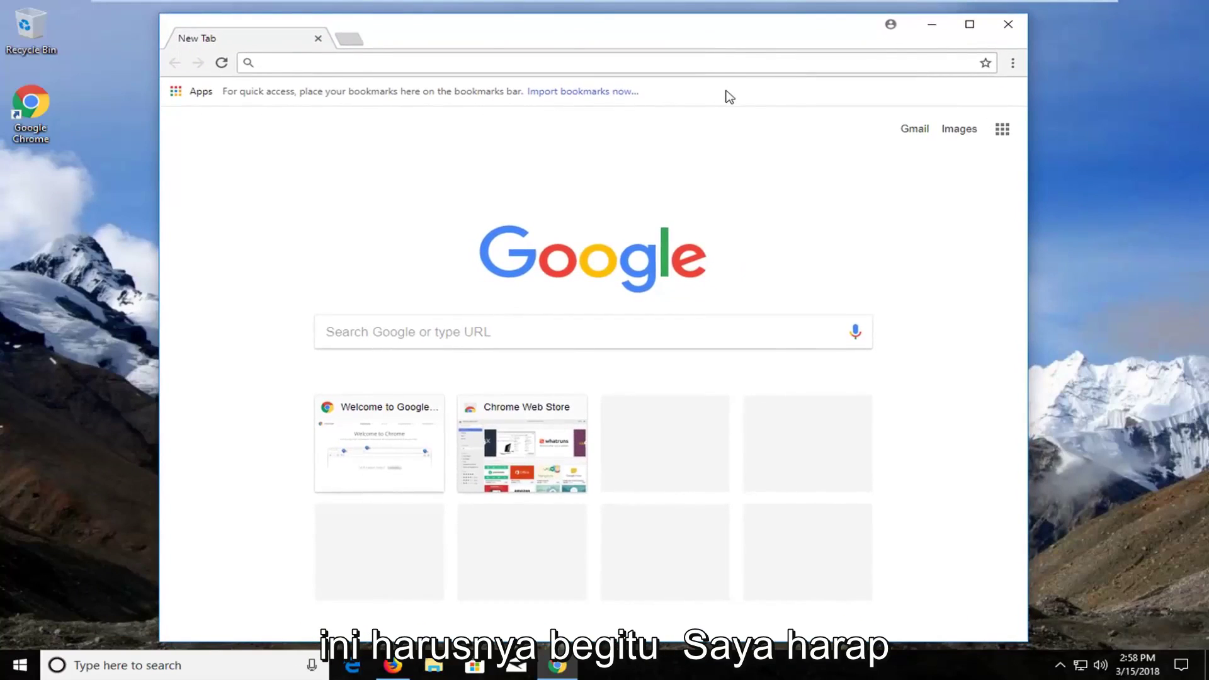
{"action": "left_click", "coordinate": [929, 29]}
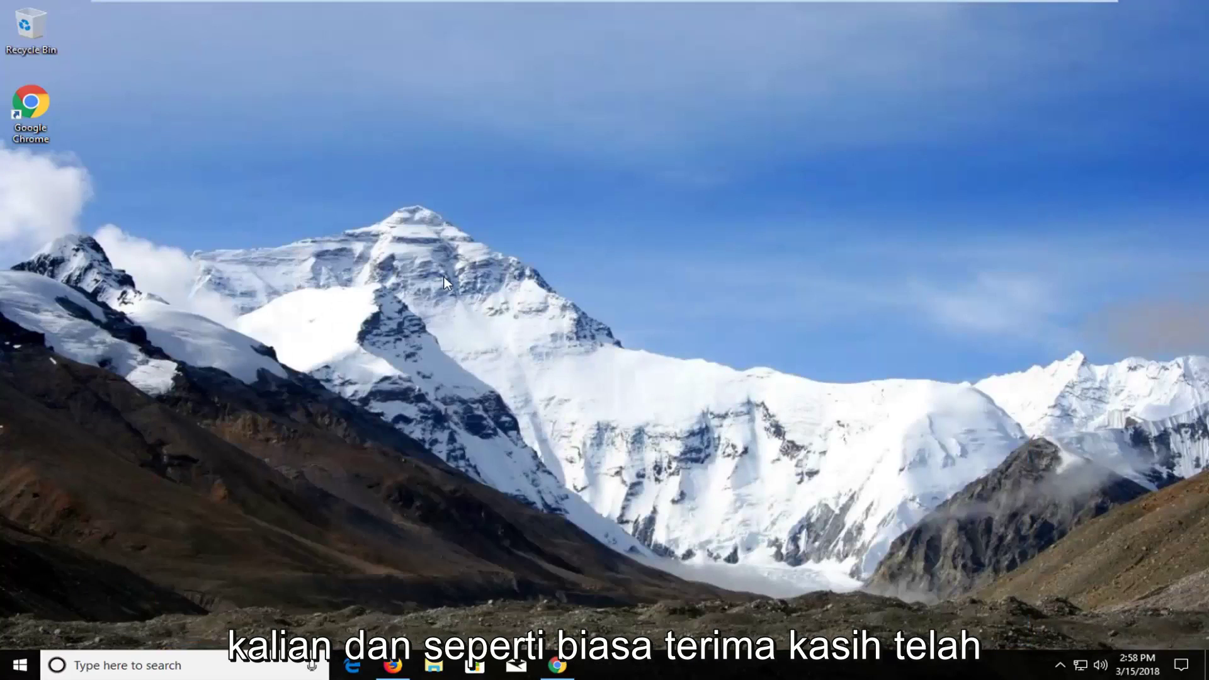